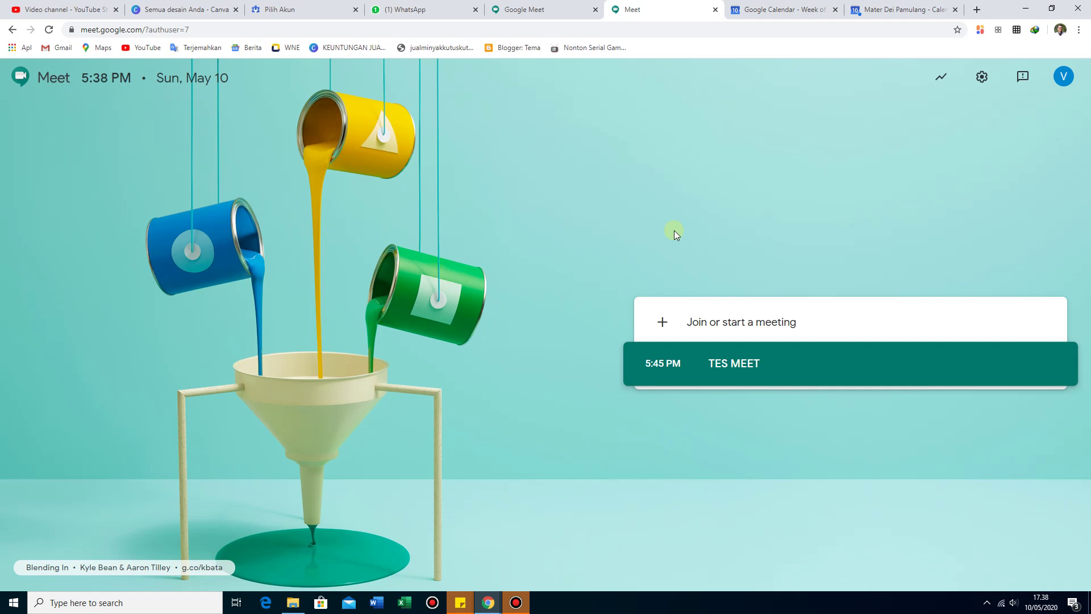
# Compare the Google Meet home pages of the personal Gmail account and the school account, including their signed-in profiles
pyautogui.click(526, 9)
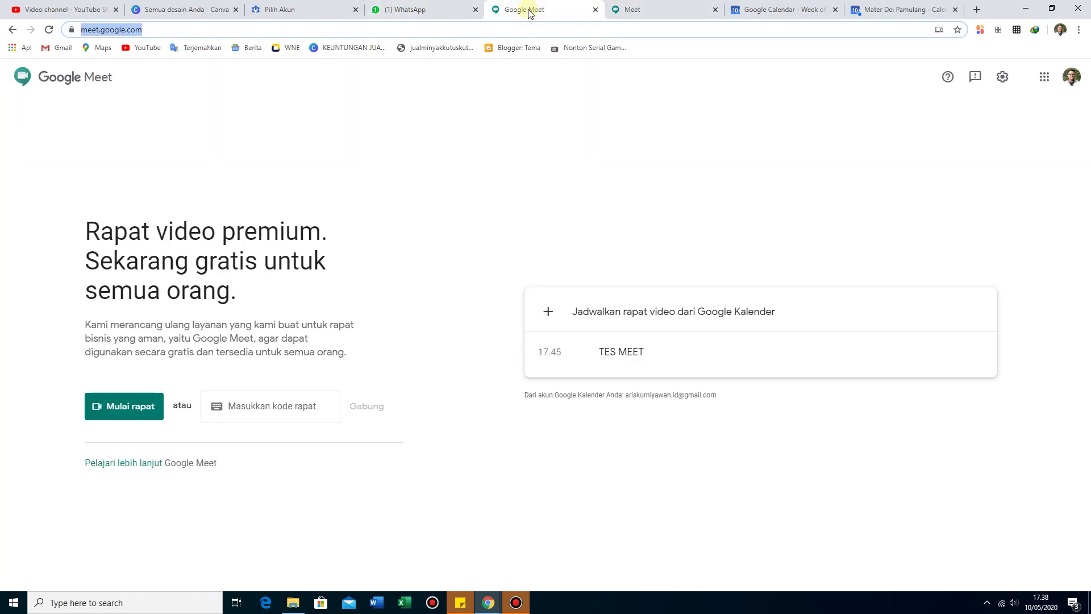
pyautogui.click(635, 11)
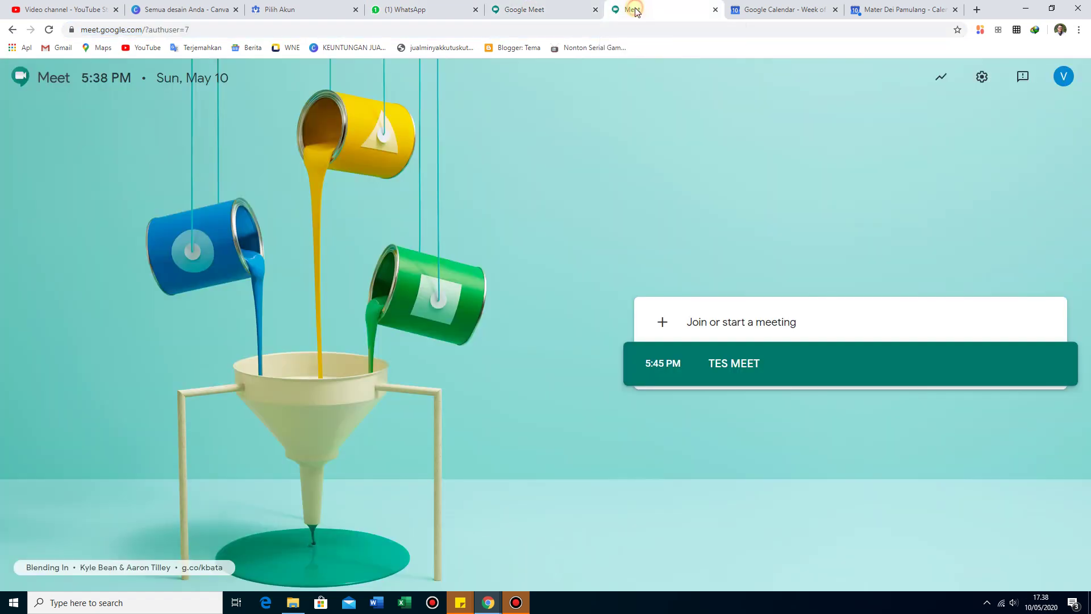
pyautogui.click(556, 12)
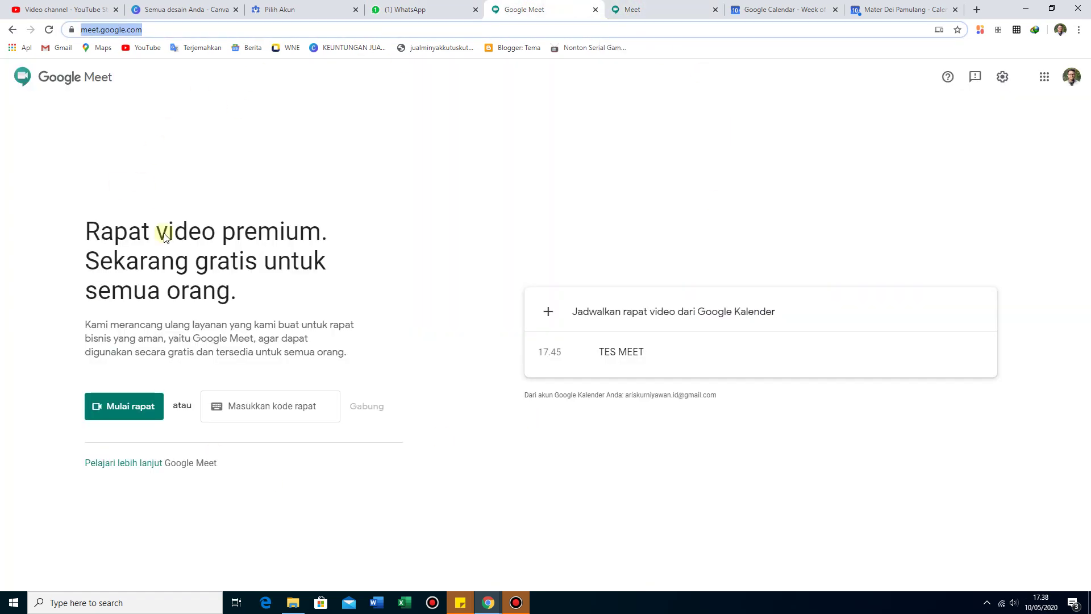
pyautogui.click(1068, 80)
pyautogui.click(1079, 79)
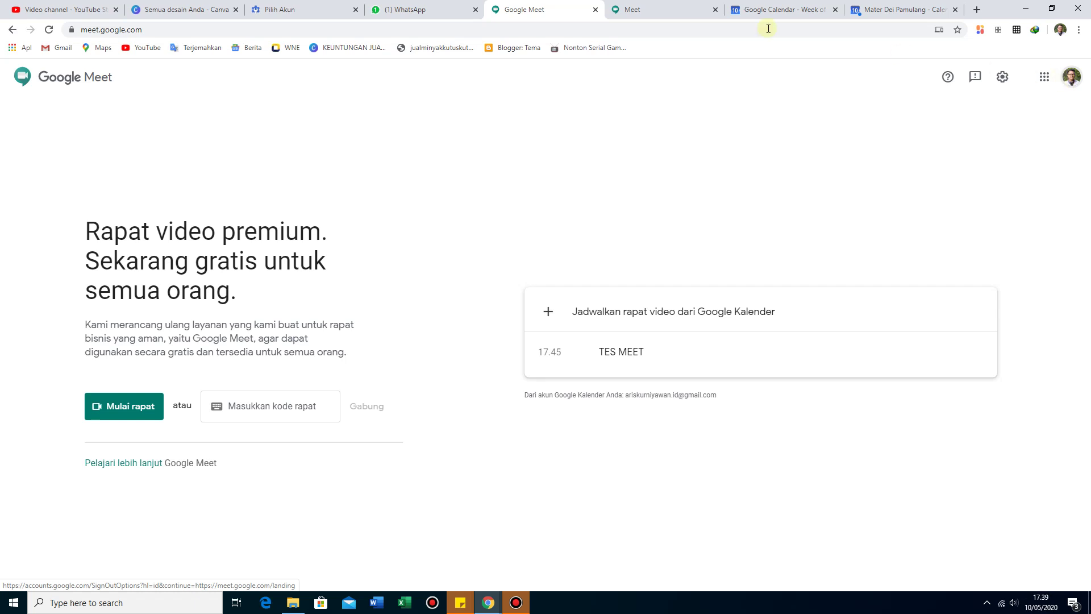
pyautogui.click(671, 5)
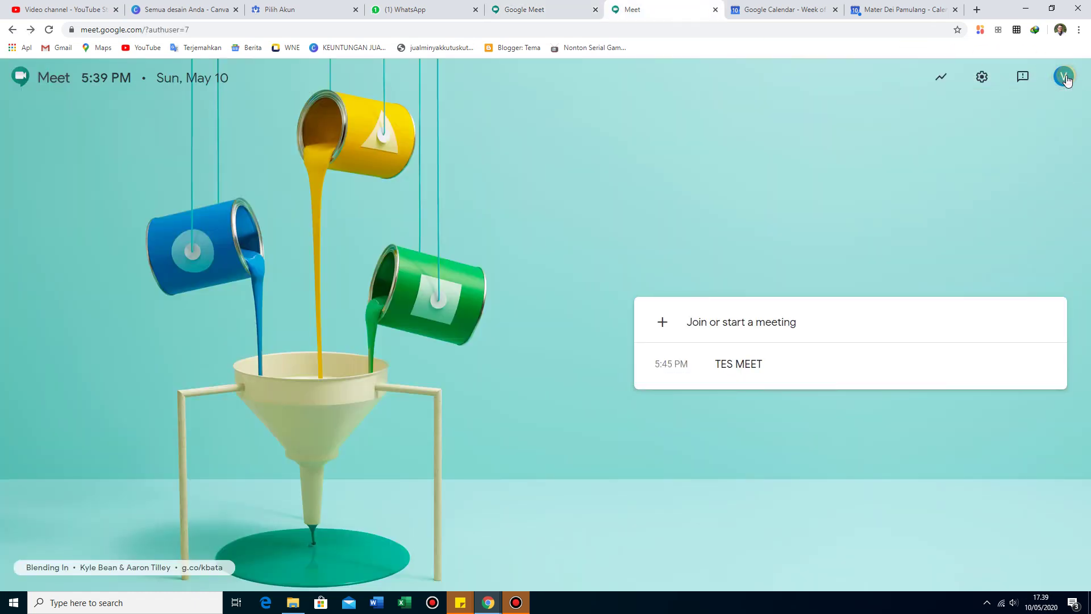
pyautogui.click(519, 10)
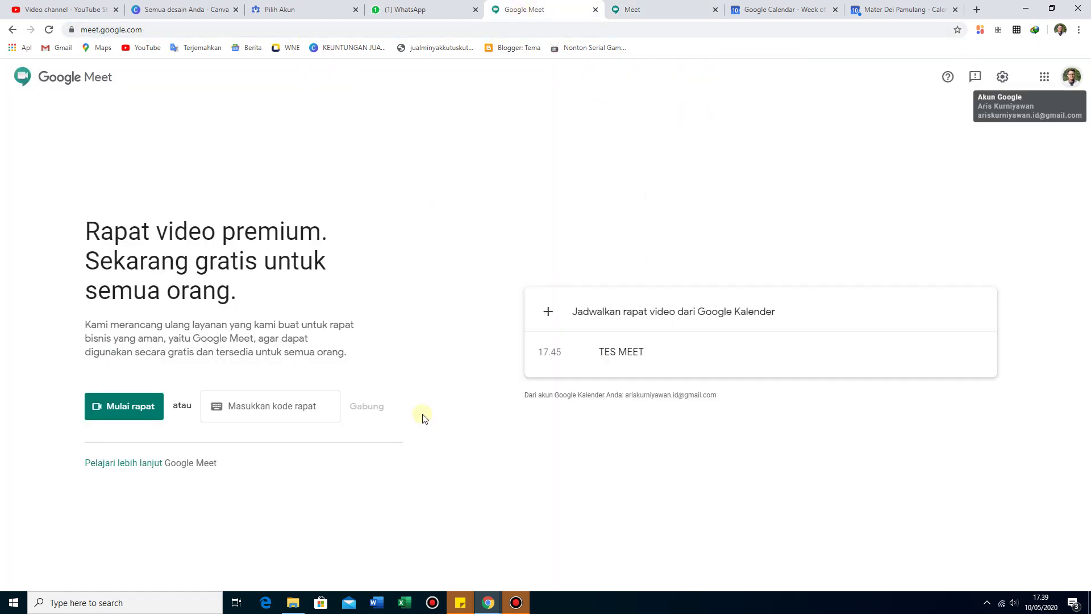
pyautogui.click(644, 10)
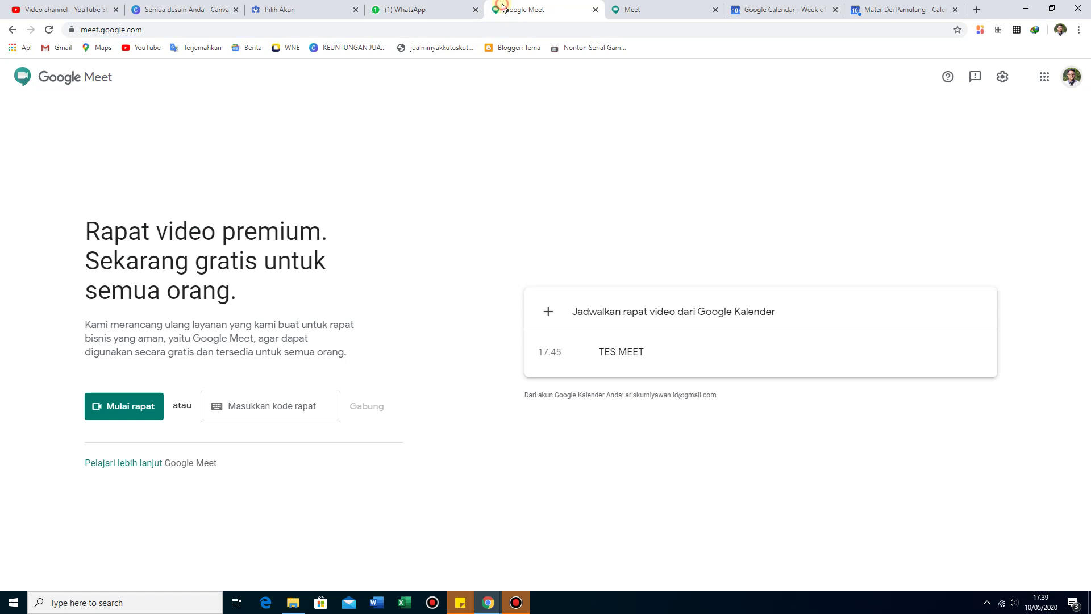
pyautogui.click(499, 9)
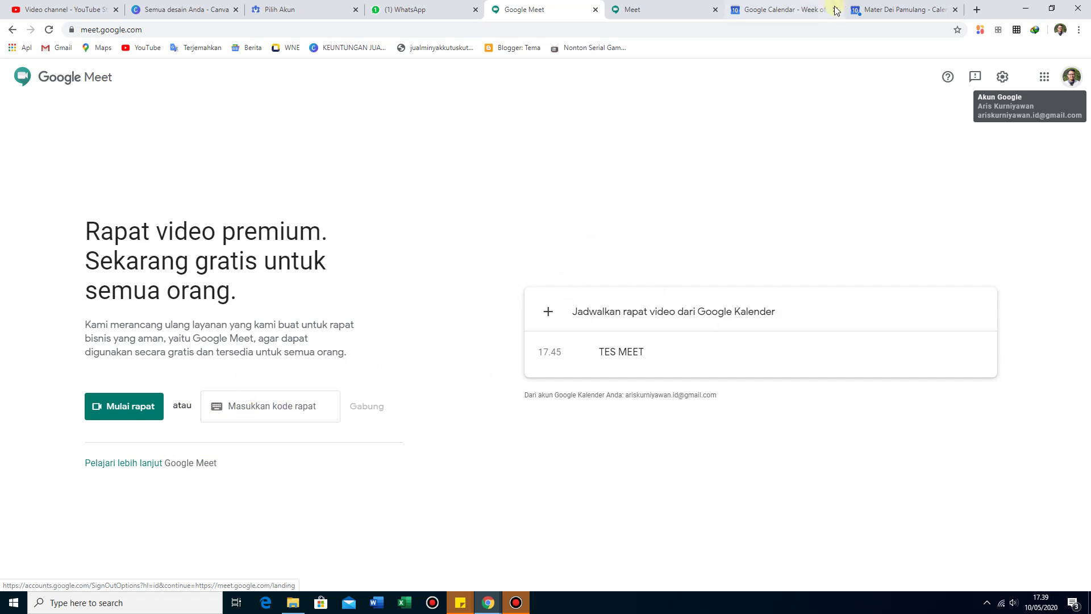
# Compare the Google Calendar weeks of the personal and school accounts, checking the TES MEET event in each
pyautogui.click(783, 10)
pyautogui.click(882, 9)
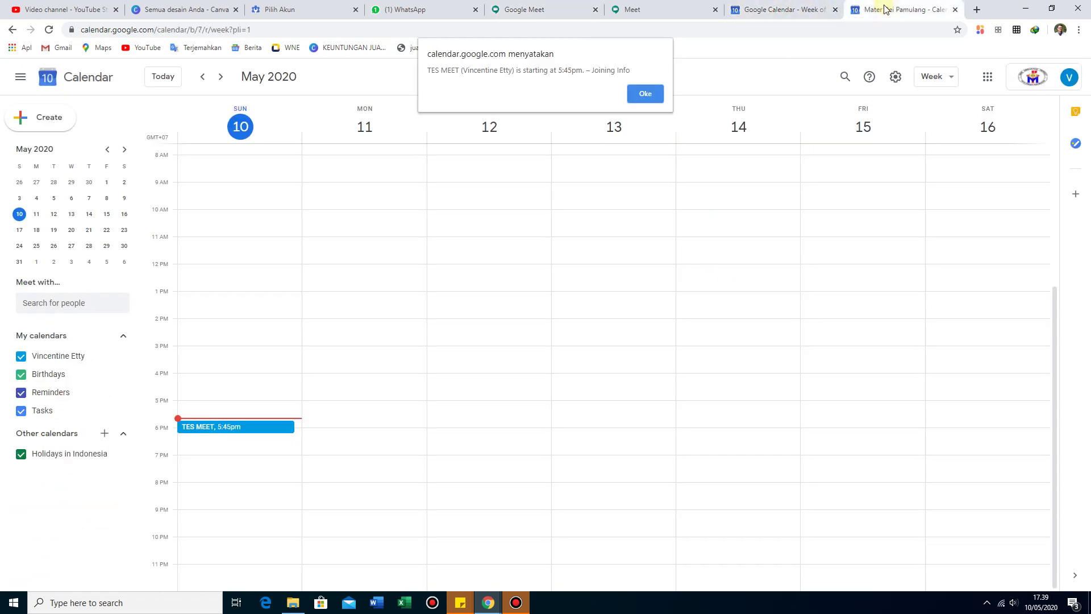
pyautogui.click(784, 10)
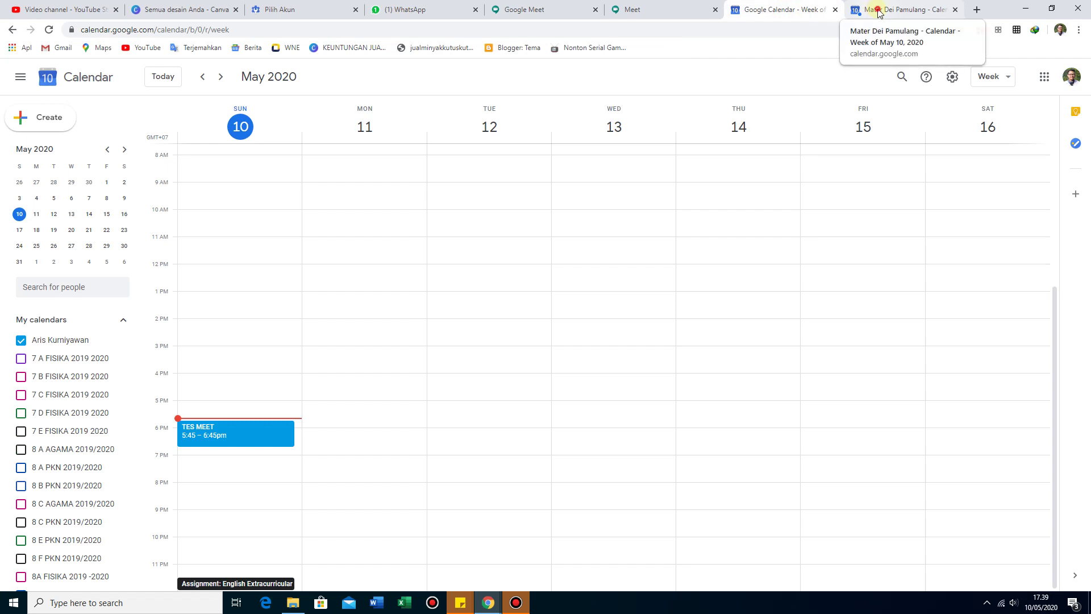
pyautogui.click(876, 10)
pyautogui.click(784, 10)
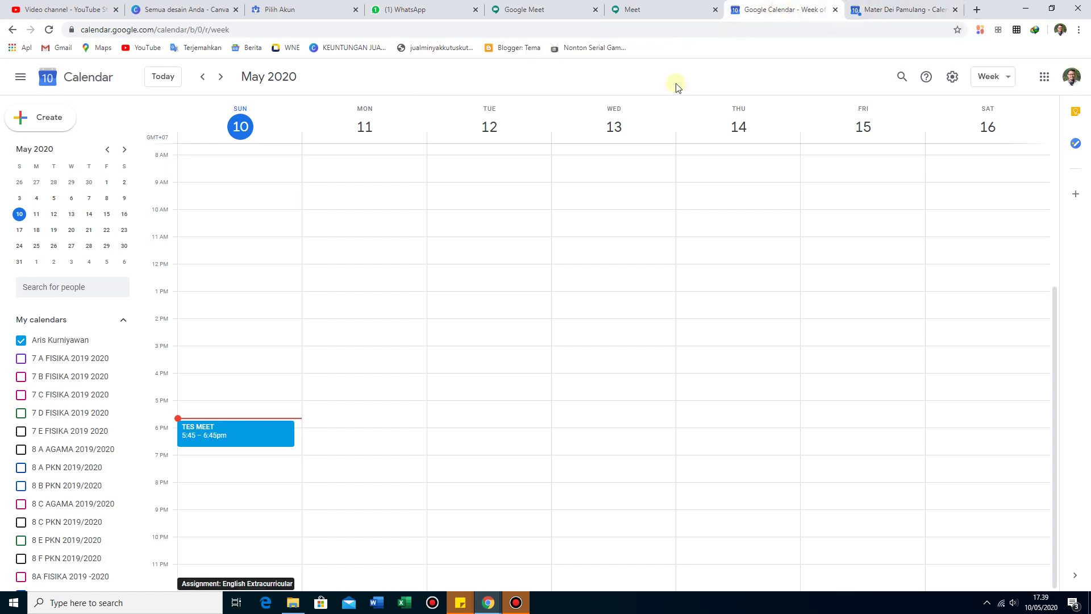
# Open the scheduled TES MEET meeting from the Google Meet home page of both the personal and the school account
pyautogui.click(527, 13)
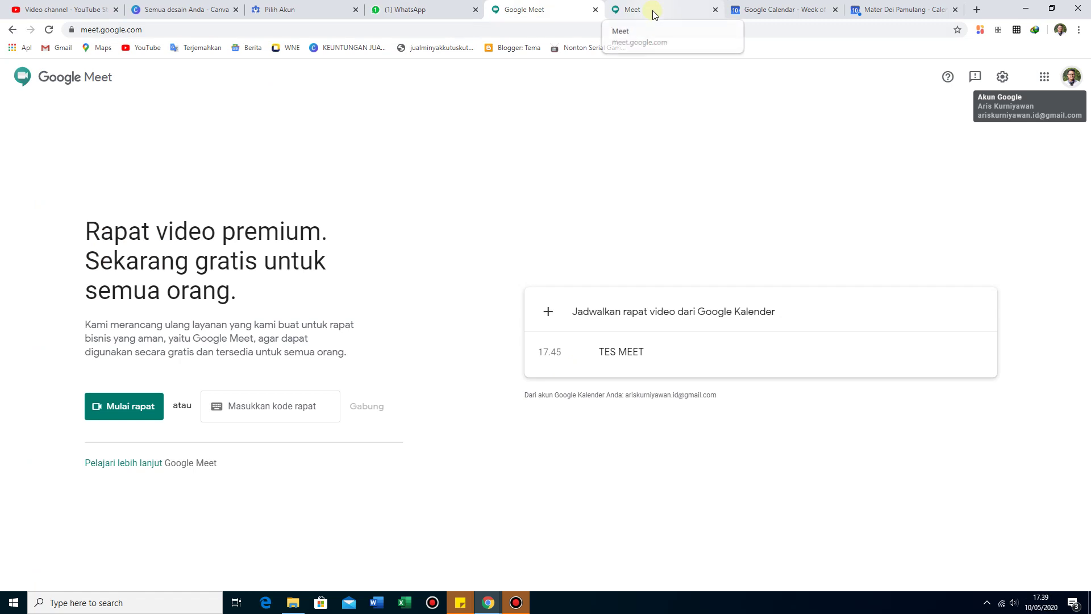
pyautogui.click(631, 357)
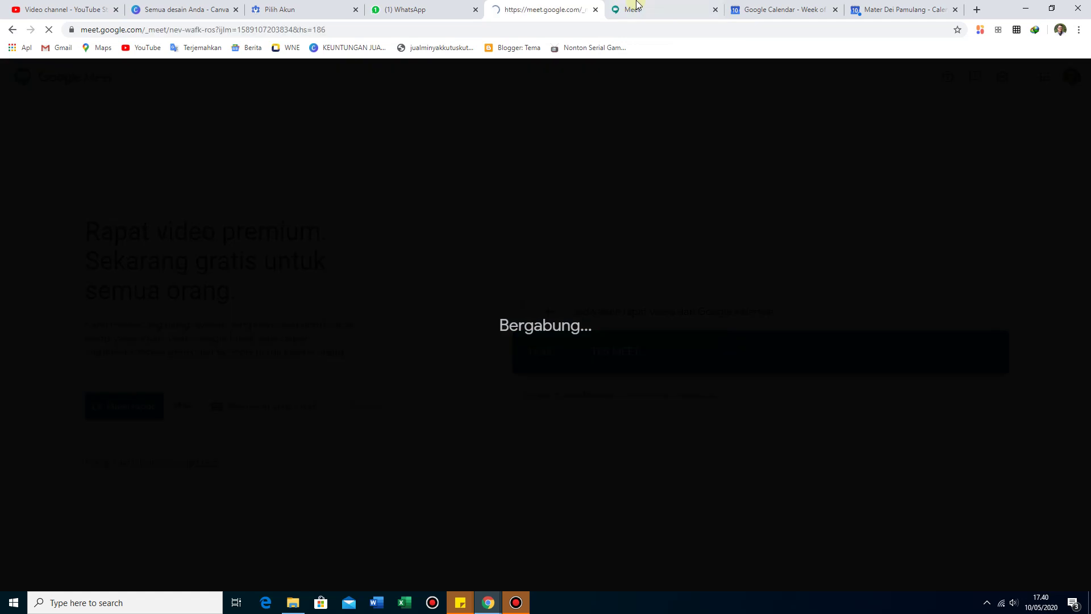
pyautogui.click(636, 7)
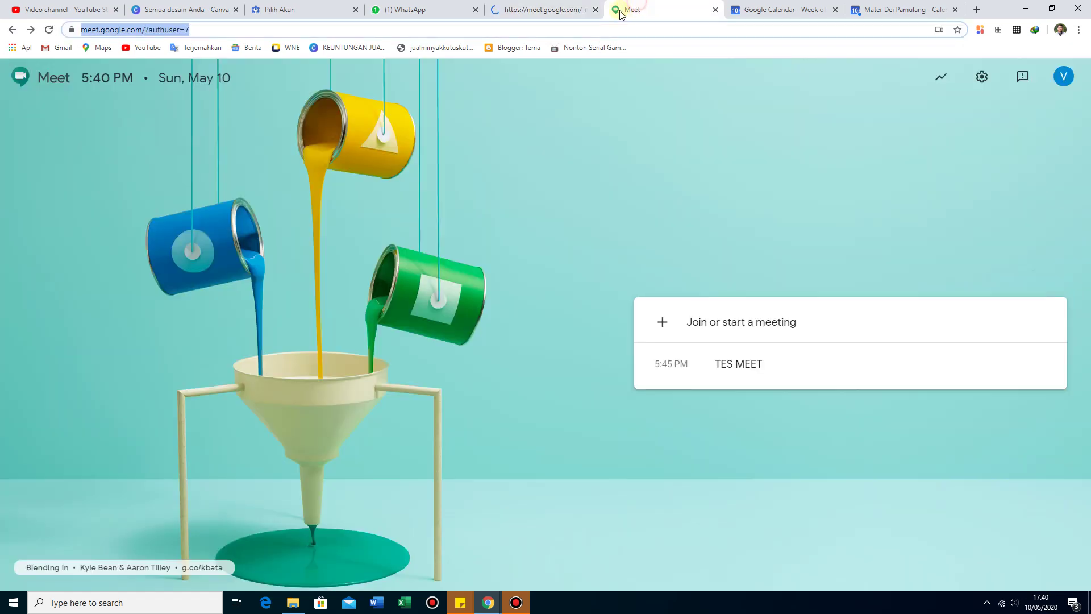
pyautogui.click(727, 370)
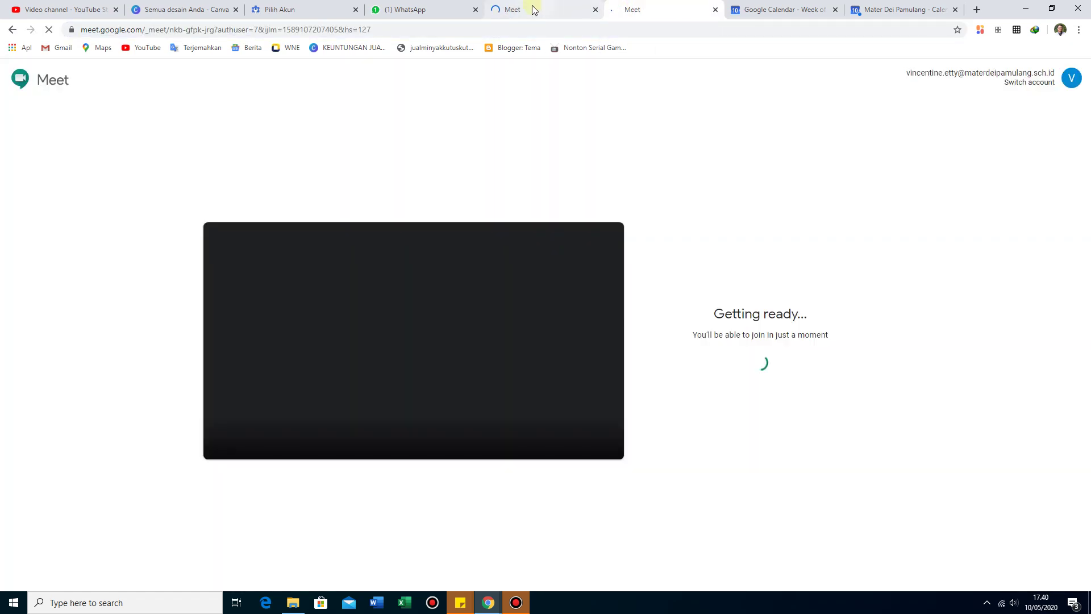
# Split the two Meet pages into separate browser windows and arrange them side by side
pyautogui.moveTo(534, 10); pyautogui.dragTo(1, 295)
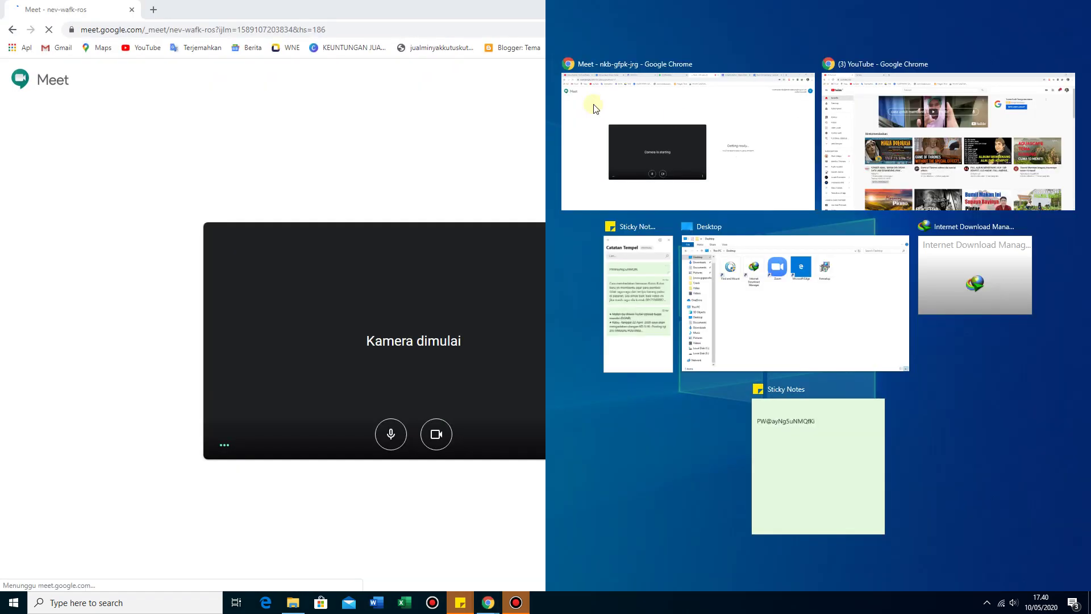
pyautogui.click(595, 108)
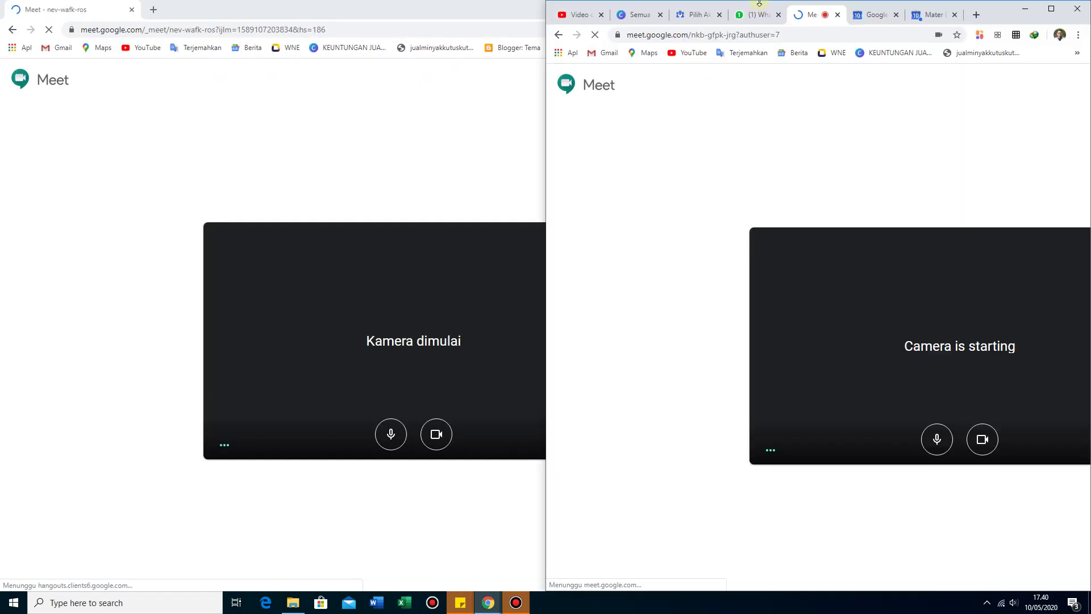
pyautogui.moveTo(812, 15); pyautogui.dragTo(1090, 28)
pyautogui.click(302, 88)
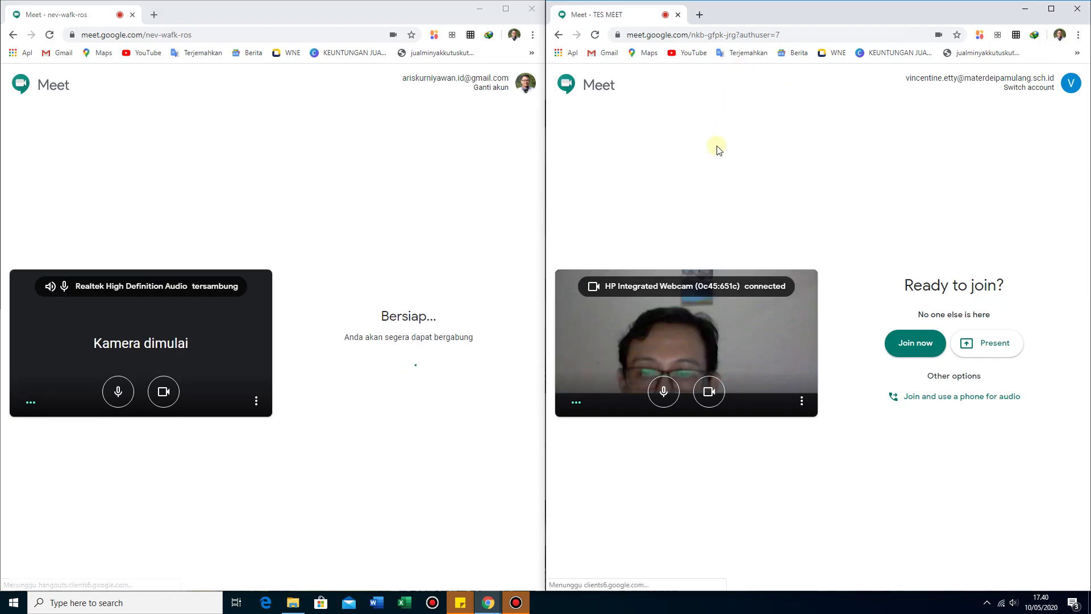
# Turn off the camera on both accounts' waiting pages and join TES MEET from each account
pyautogui.click(163, 391)
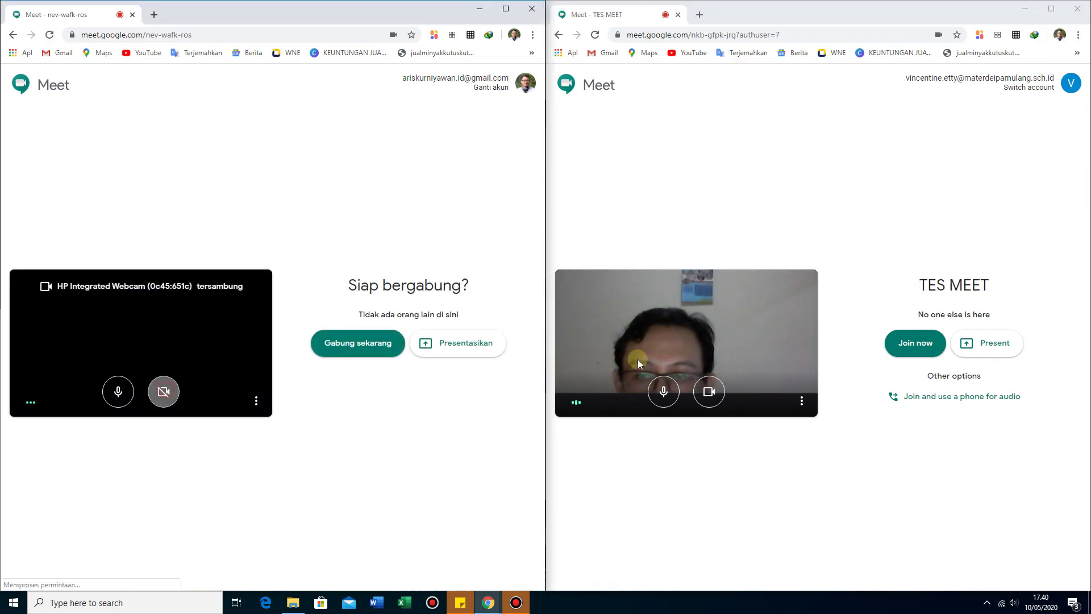
pyautogui.click(717, 398)
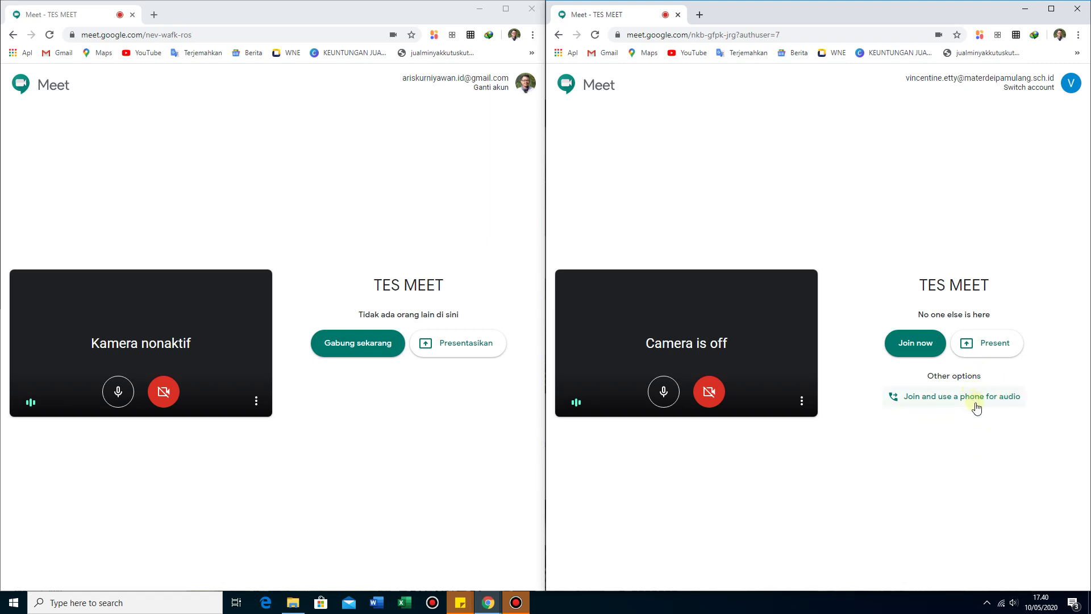
pyautogui.click(374, 358)
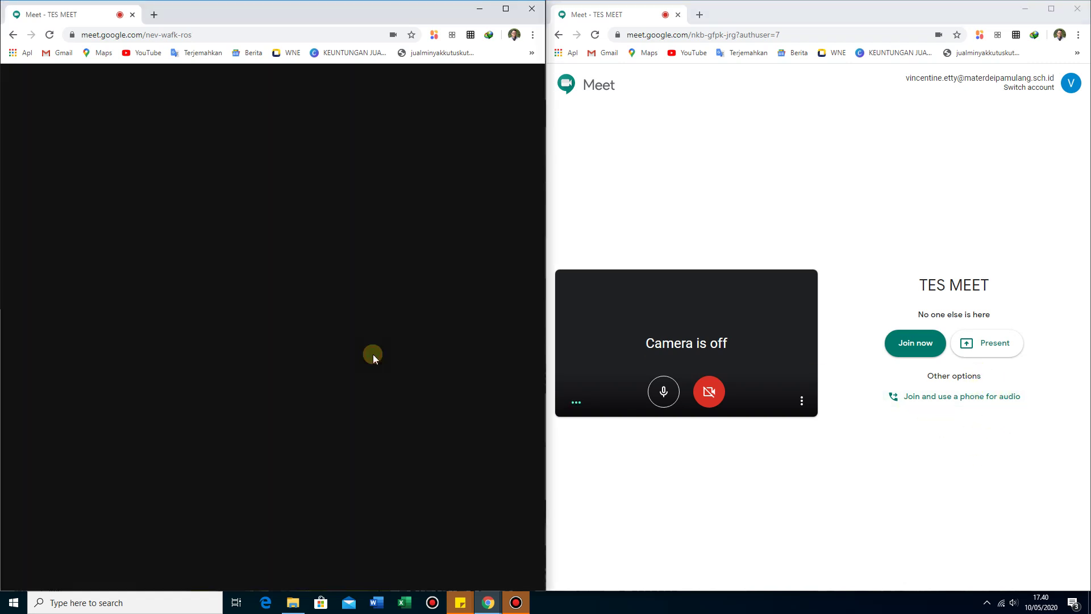
pyautogui.click(909, 341)
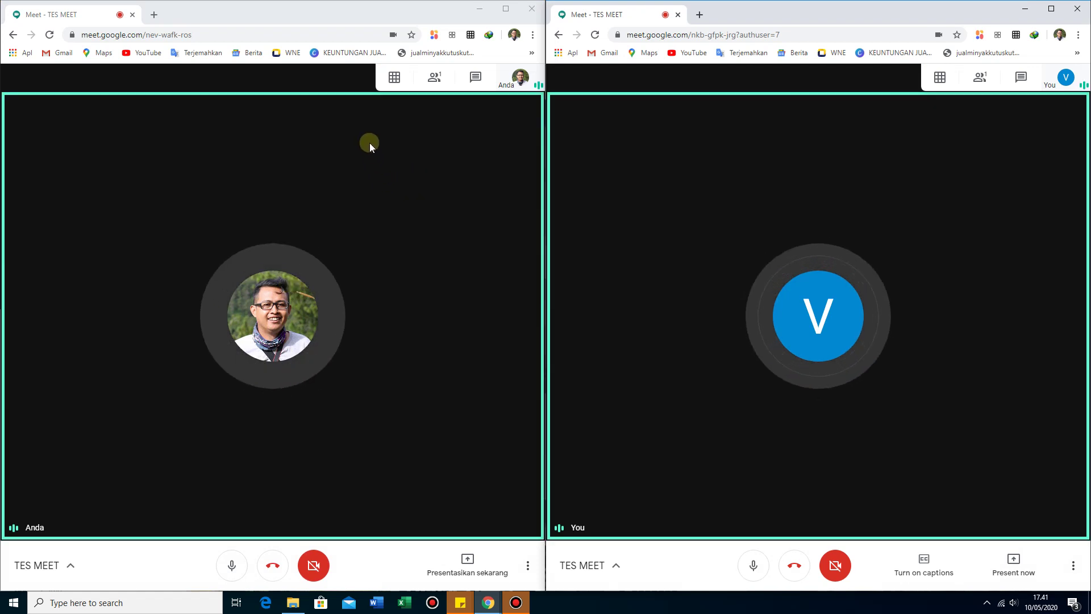
# Examine the grid view control and the additional meeting options in the personal and school account meetings
pyautogui.click(395, 80)
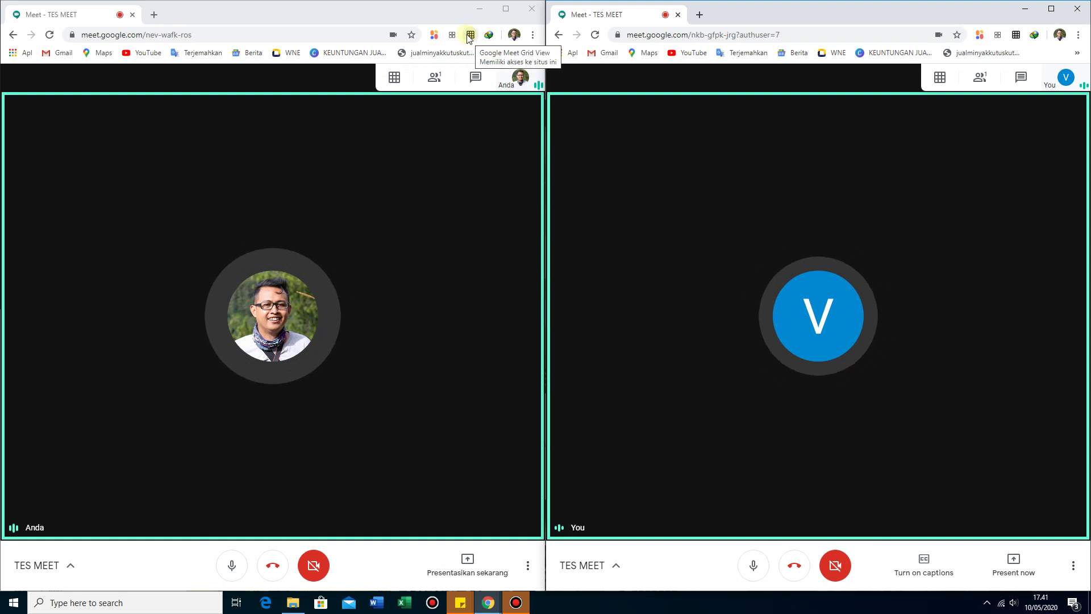
pyautogui.moveTo(398, 81)
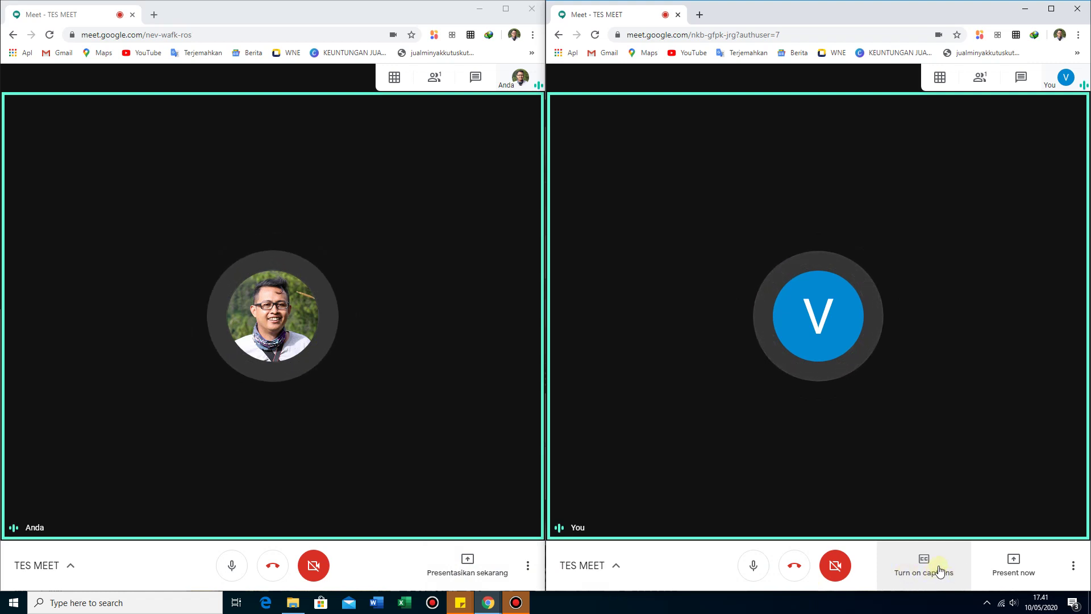
pyautogui.click(527, 566)
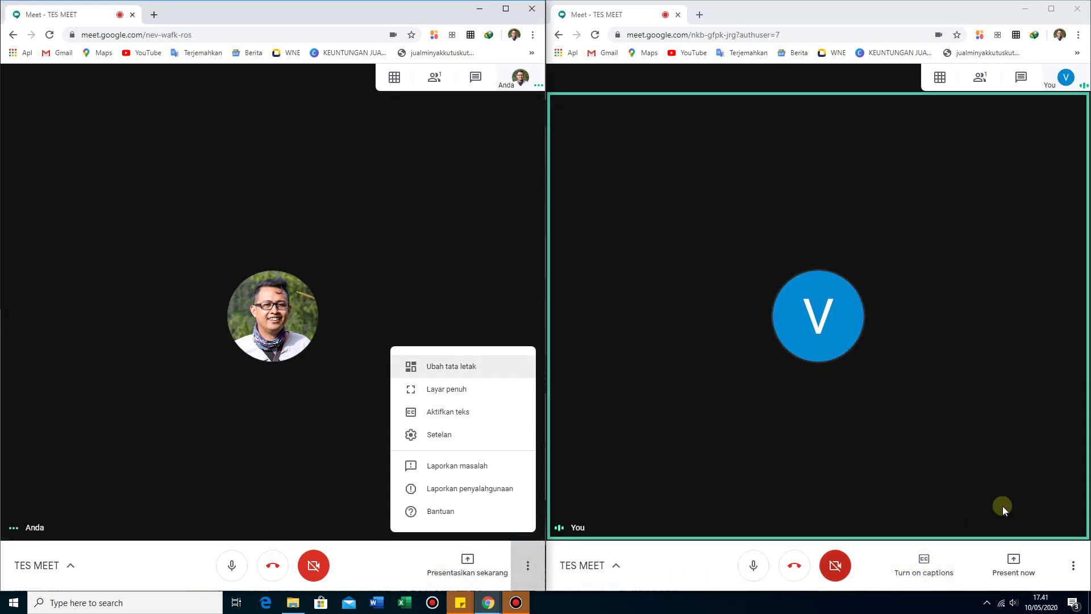
pyautogui.click(1070, 570)
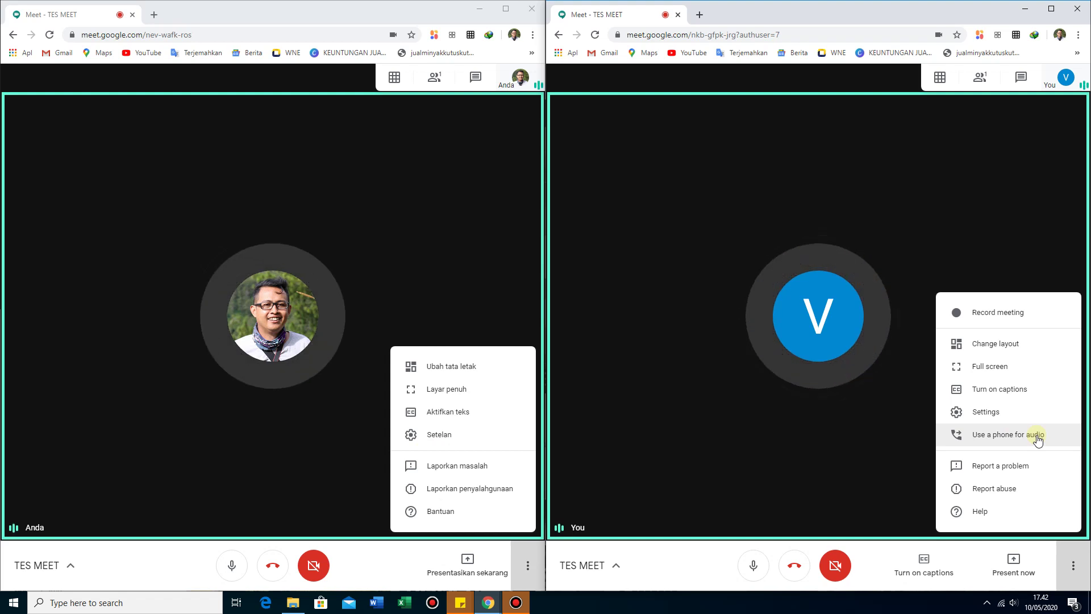
# View the layout choices in the personal account's meeting and the school account's meeting, and close them without changing the layout
pyautogui.click(427, 367)
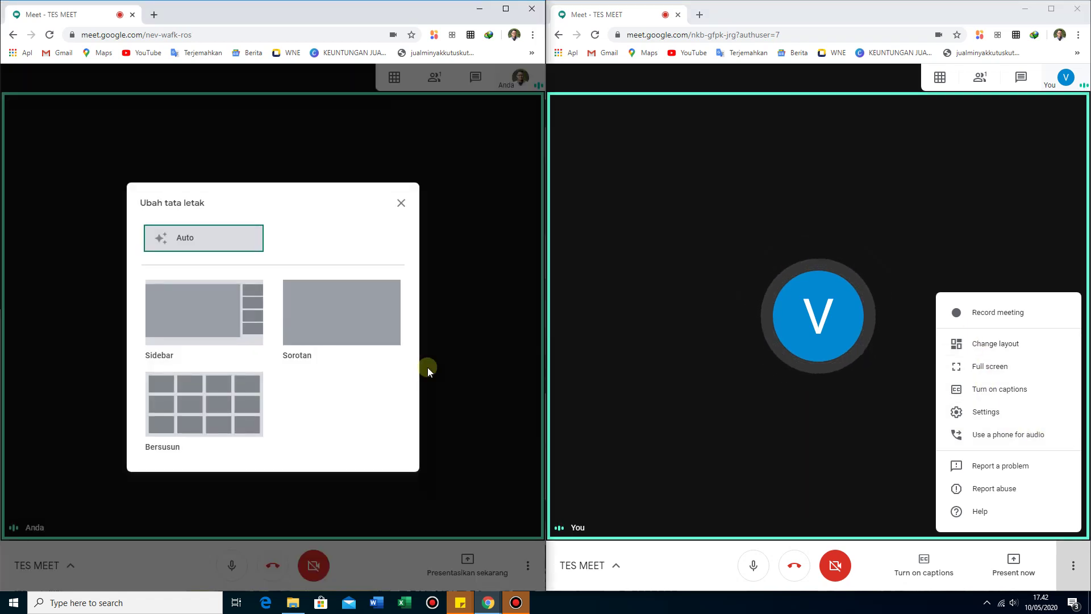
pyautogui.click(978, 347)
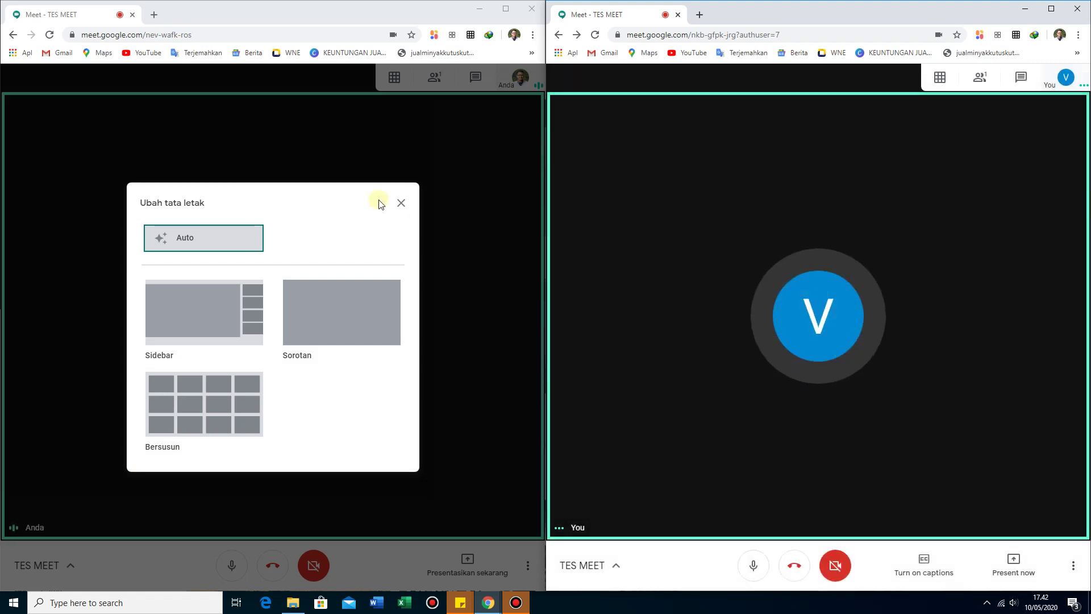
pyautogui.click(401, 203)
# Try full-screen mode in the personal account's meeting and return to the normal window
pyautogui.click(530, 568)
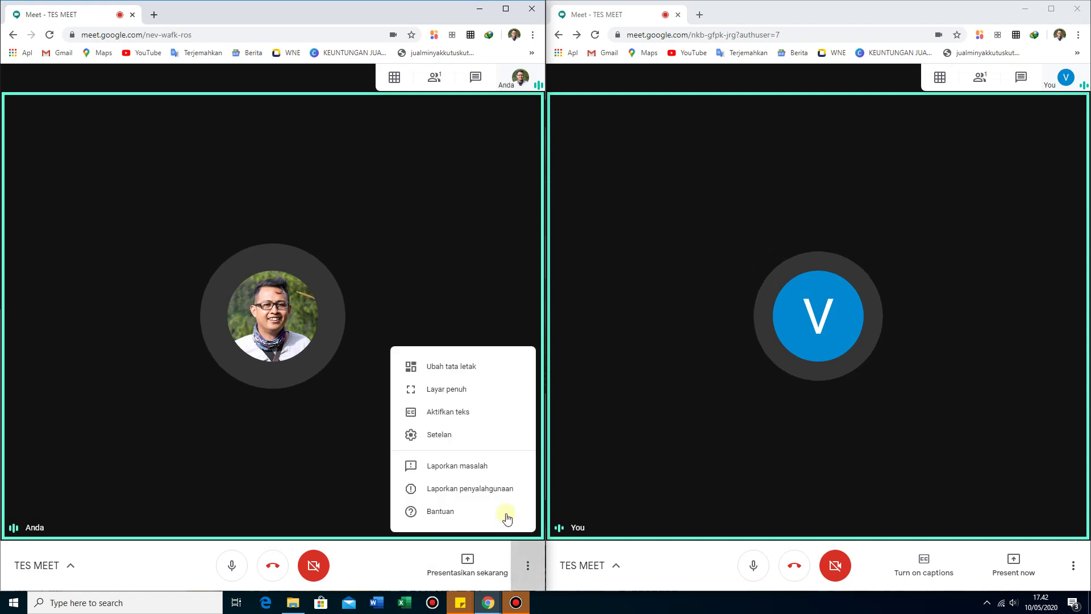
pyautogui.click(483, 393)
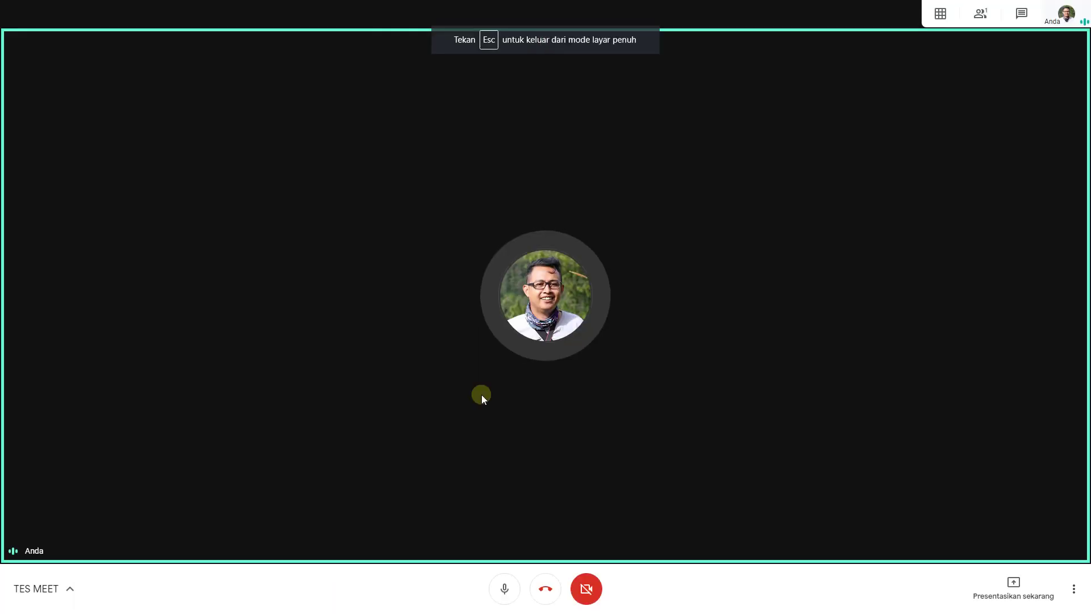
pyautogui.click(1073, 588)
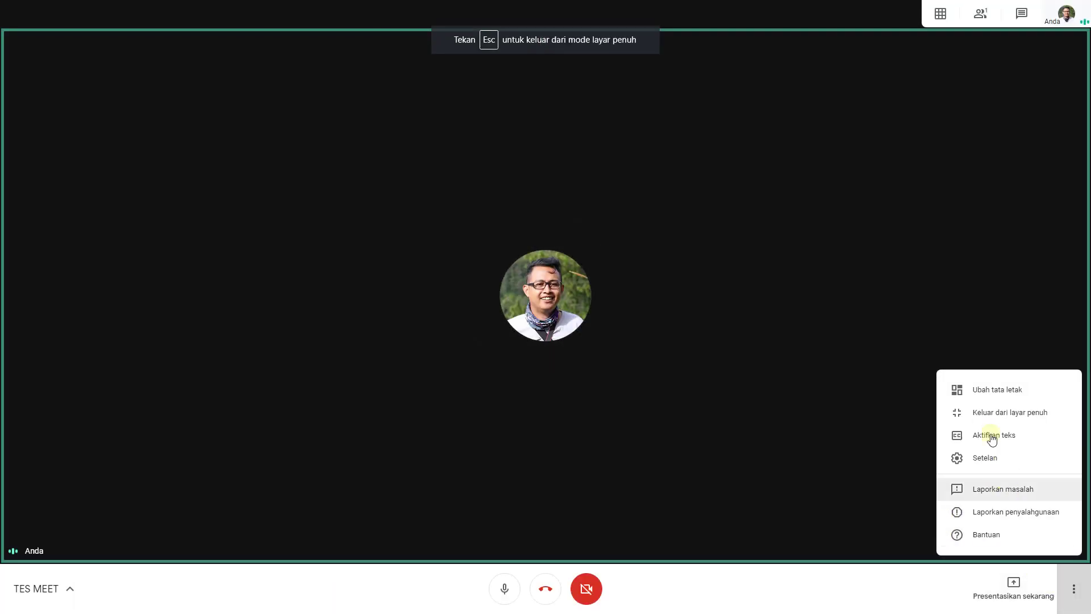
pyautogui.click(960, 425)
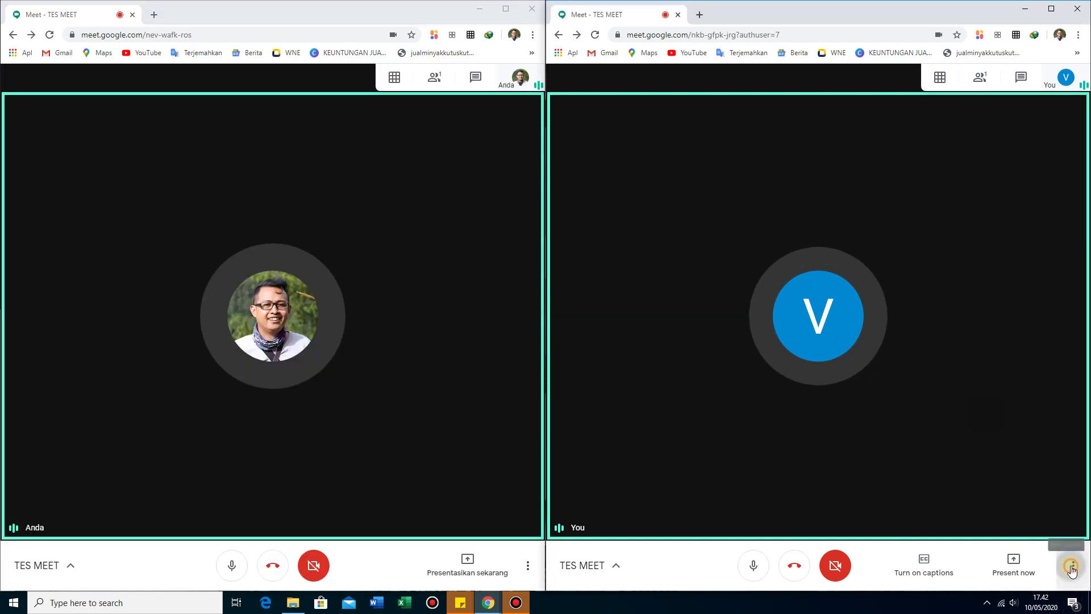
# Compare the option lists of both meetings for captions, settings, phone audio and meeting recording
pyautogui.click(1072, 566)
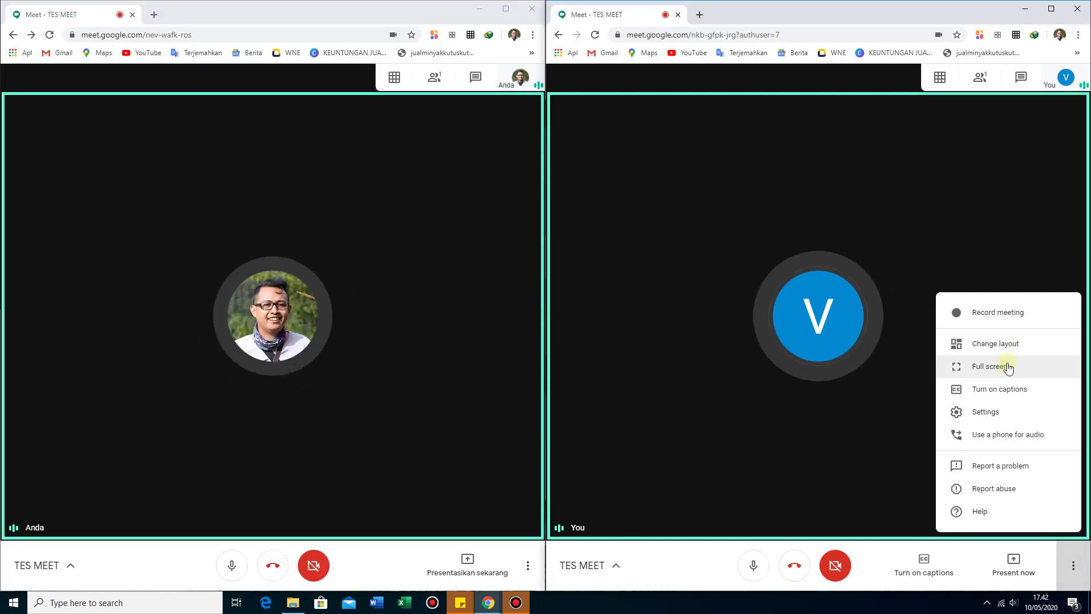
pyautogui.click(528, 566)
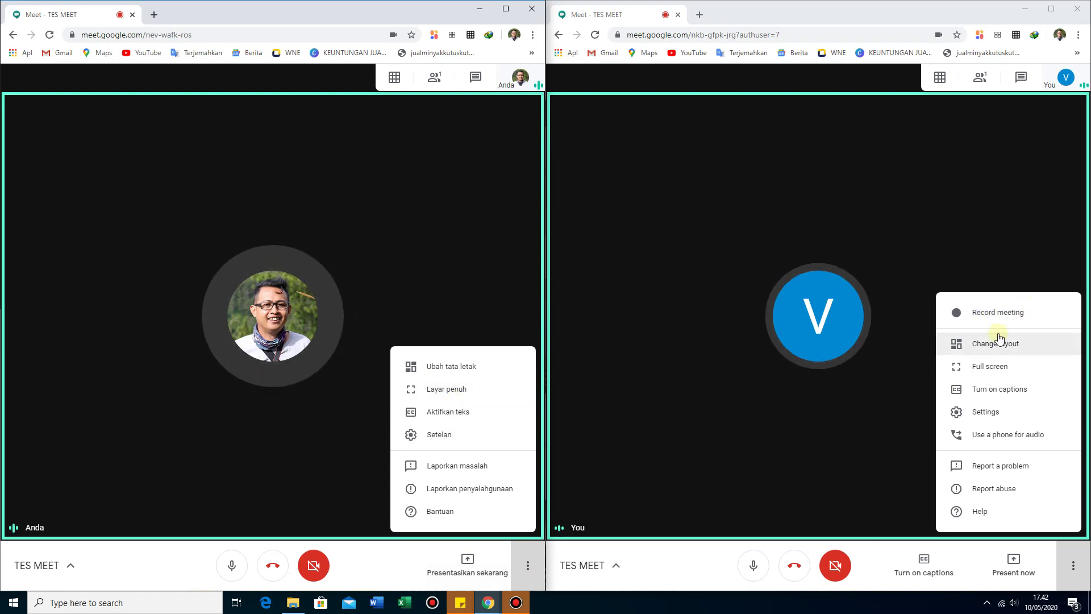
pyautogui.click(1071, 567)
pyautogui.click(528, 565)
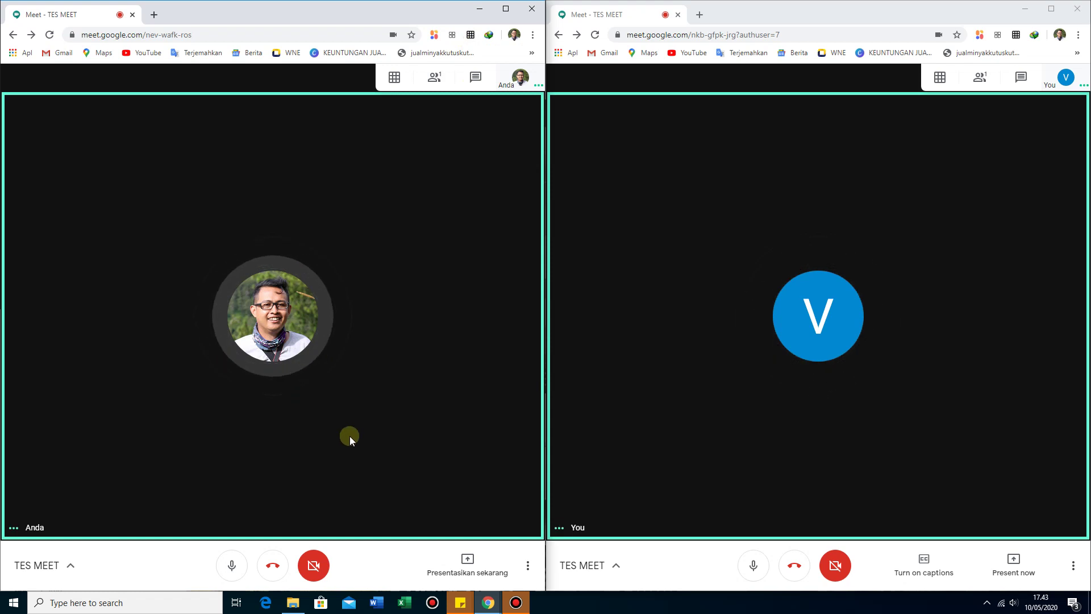
# Preview the Bandicam recorder as a recording alternative and check the school meeting's built-in Record meeting option
pyautogui.moveTo(516, 602)
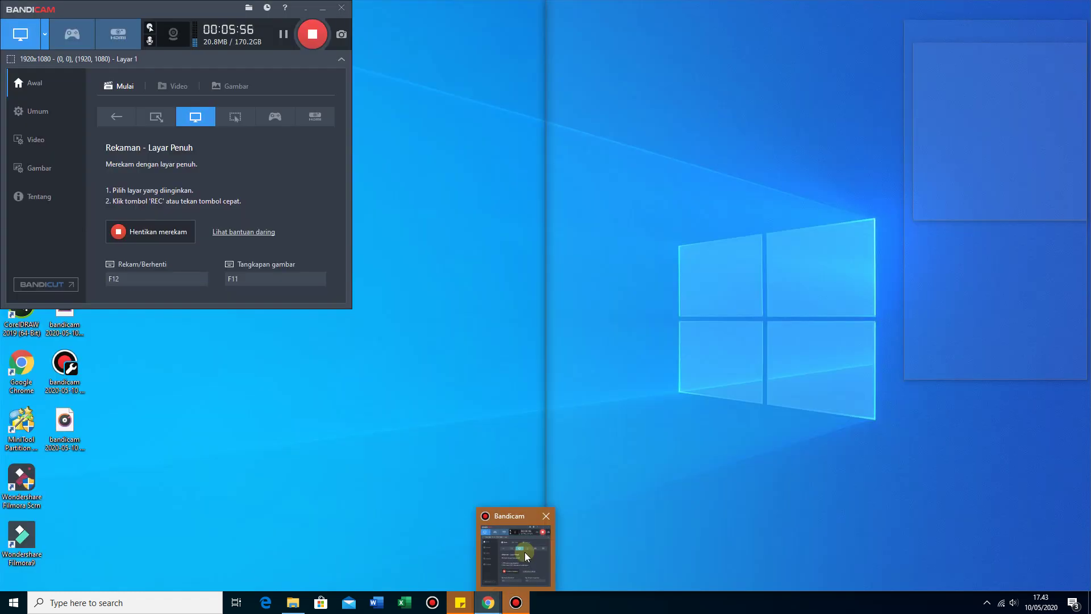
pyautogui.moveTo(485, 609)
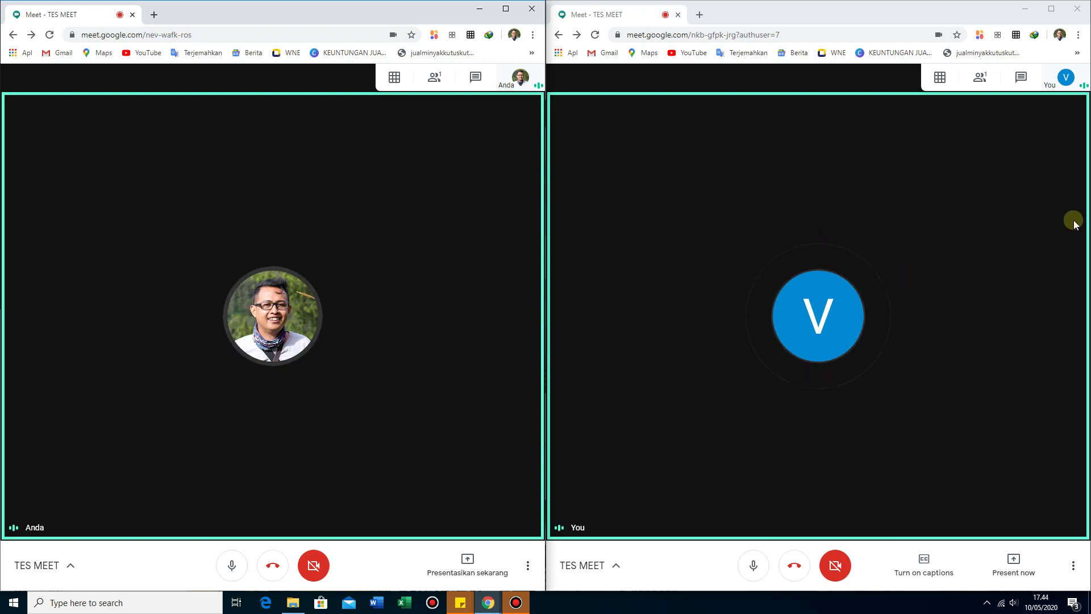
pyautogui.click(1073, 565)
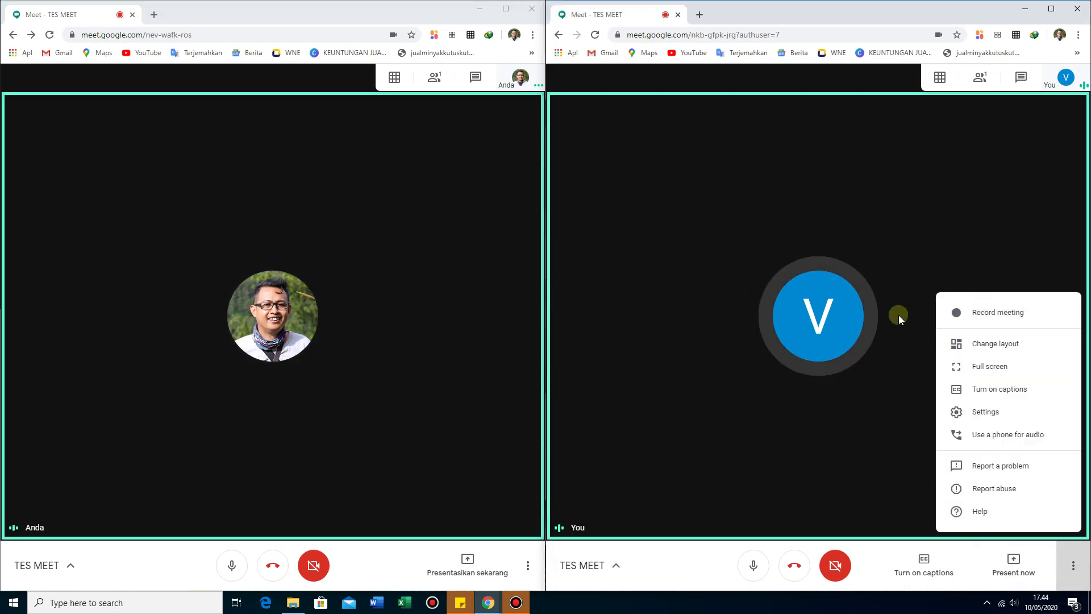
pyautogui.click(805, 202)
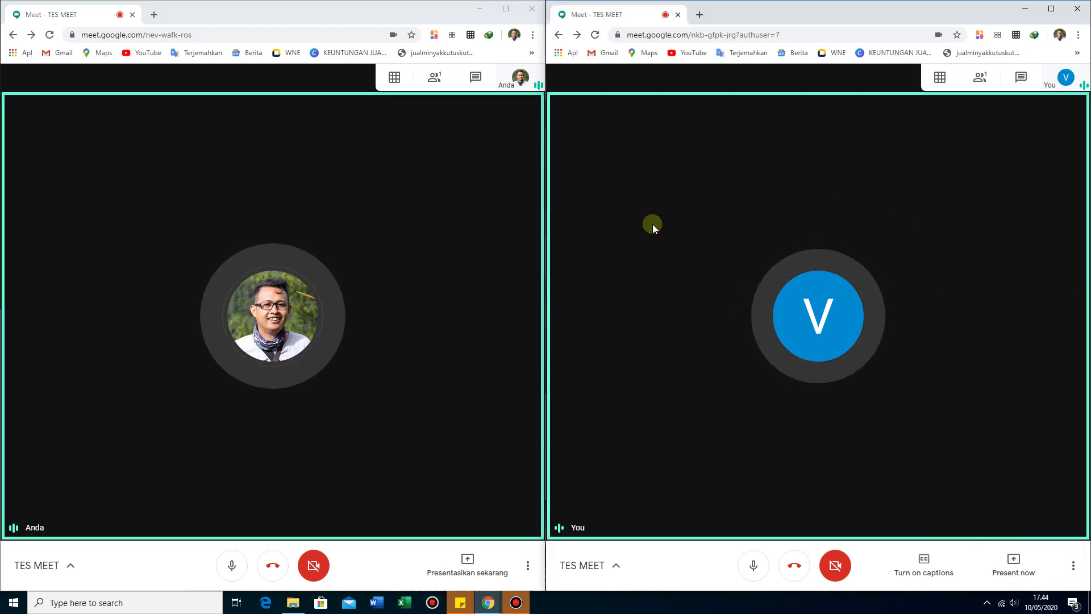